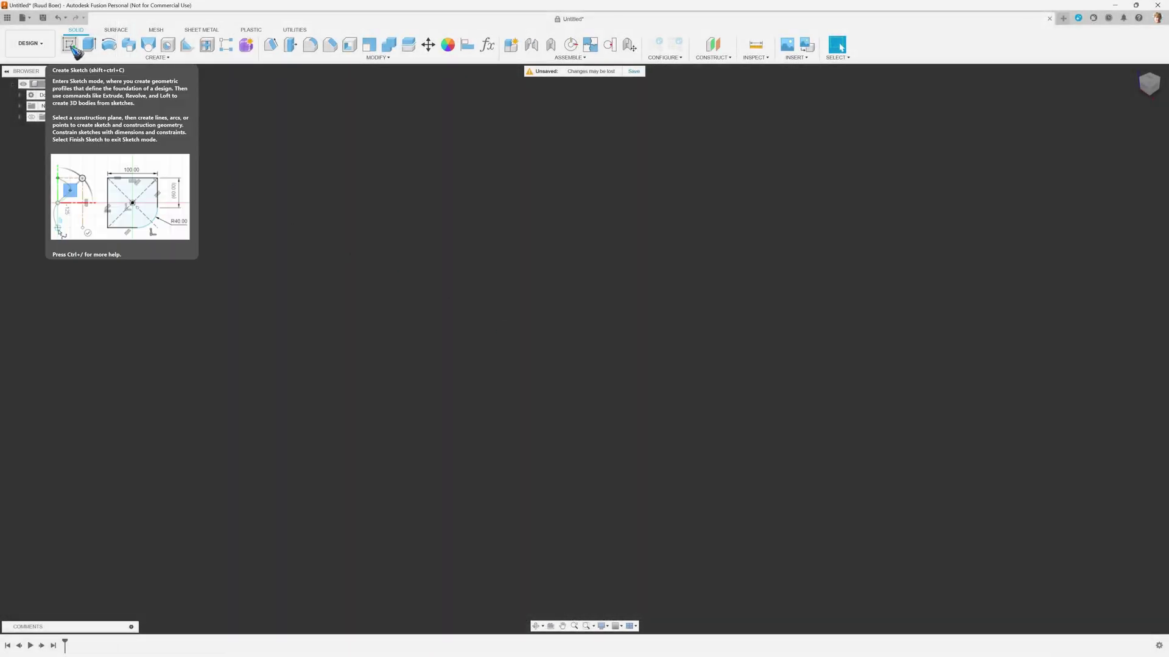
# - Start a new sketch on the vertical origin plane
pyautogui.click(69, 44)
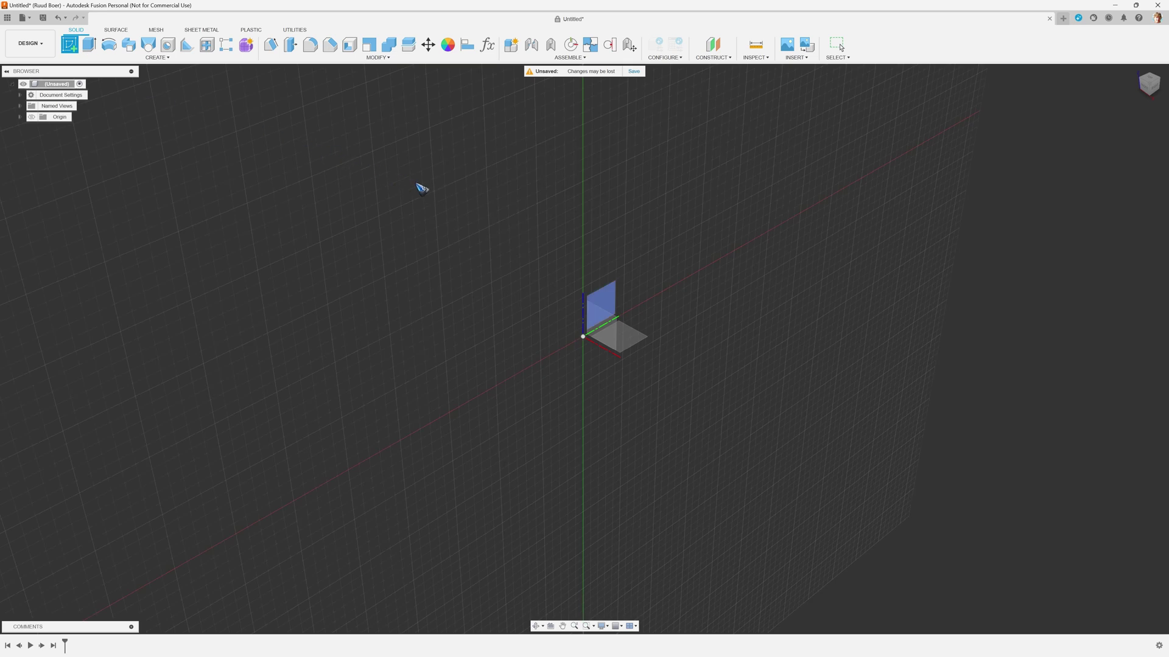
pyautogui.click(600, 308)
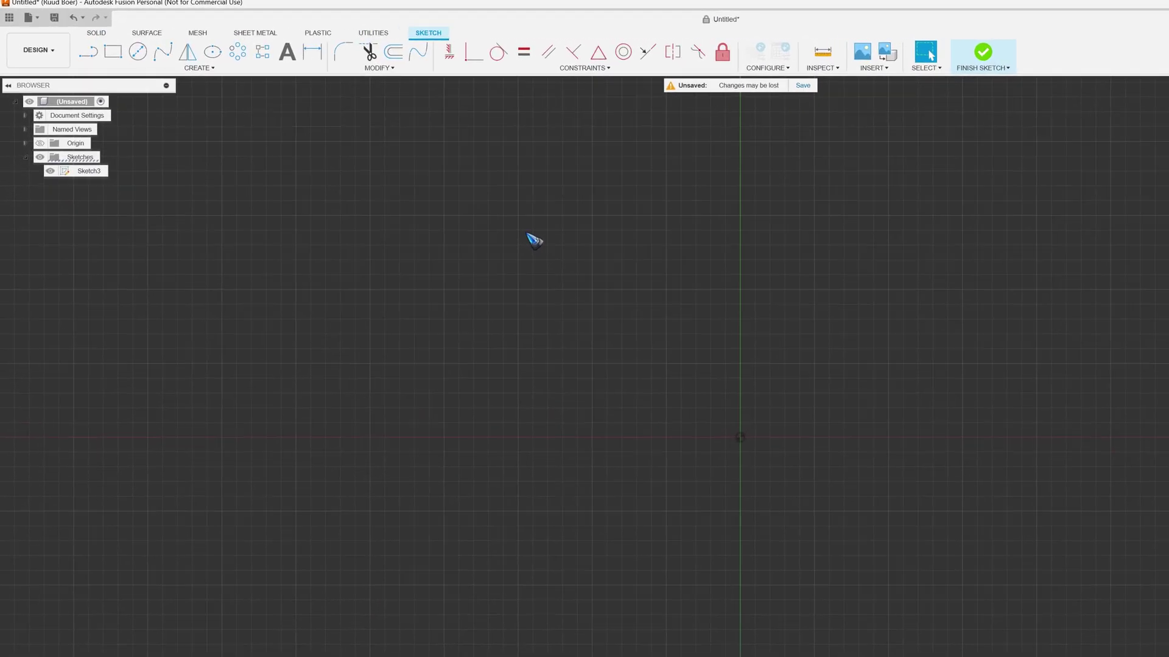
pyautogui.click(313, 98)
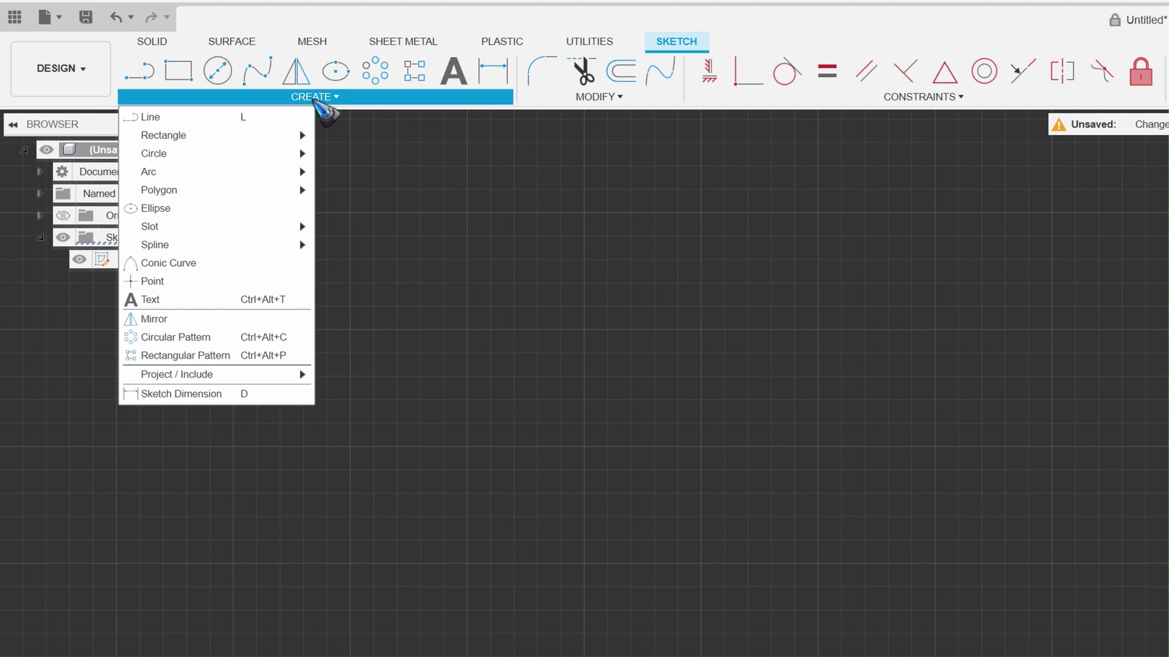
pyautogui.click(230, 266)
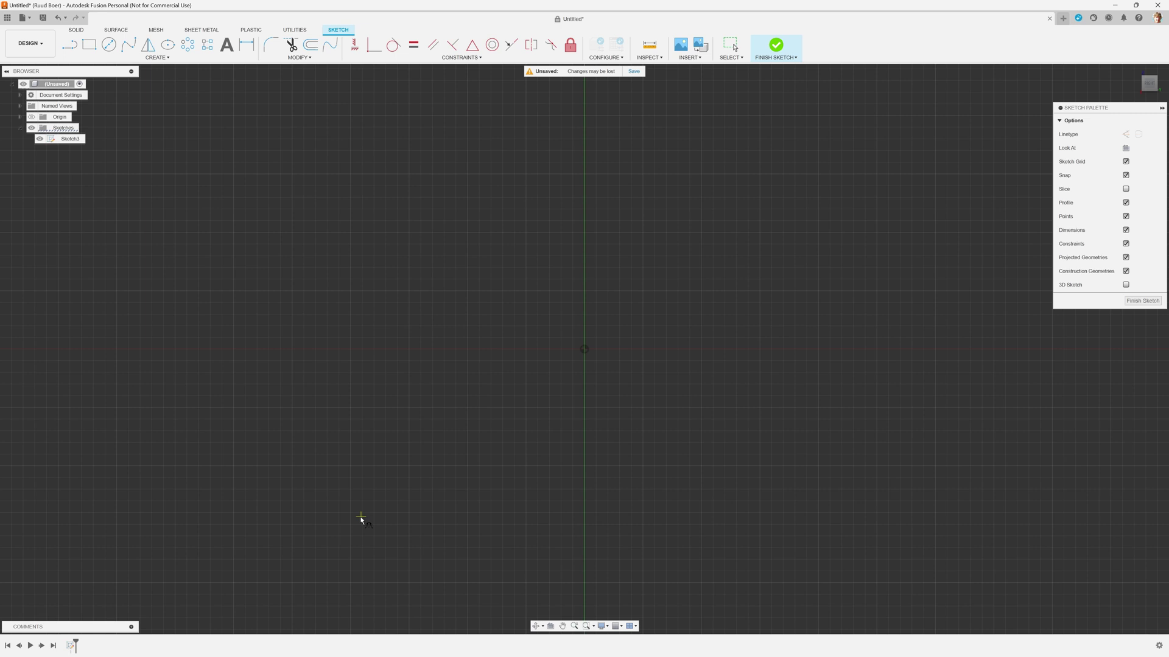
# - Draw a rho 0.5 parabolic conic arch from lower left to lower right, vertex high on the vertical axis
pyautogui.click(350, 525)
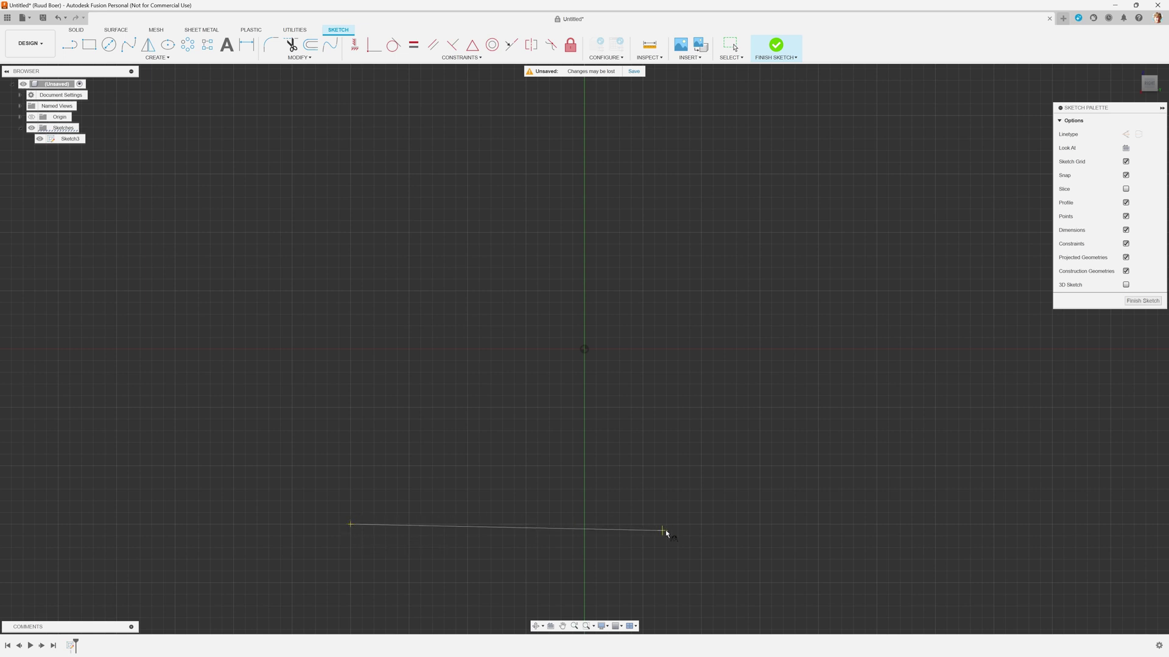
pyautogui.click(819, 524)
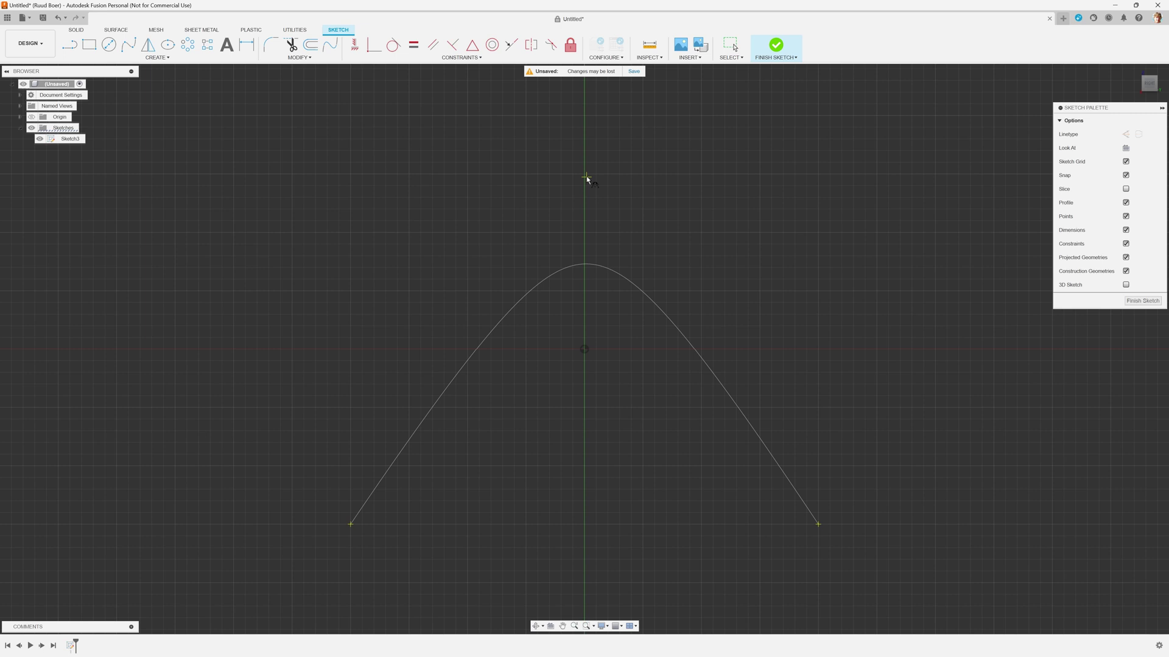
pyautogui.click(585, 117)
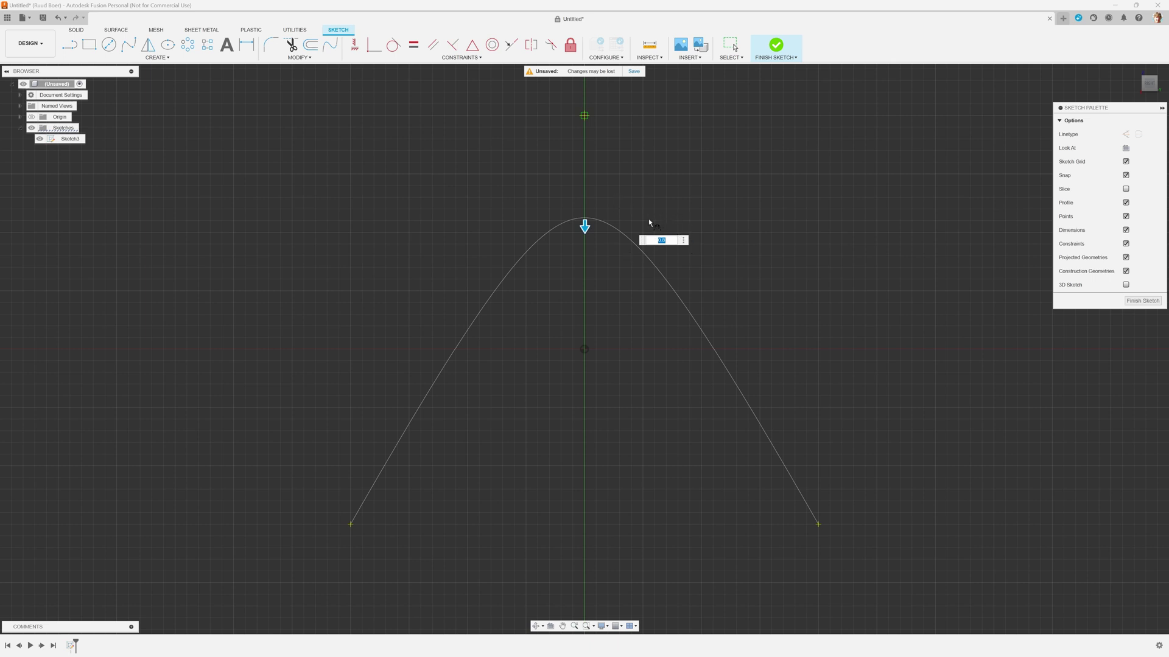
pyautogui.write('0')
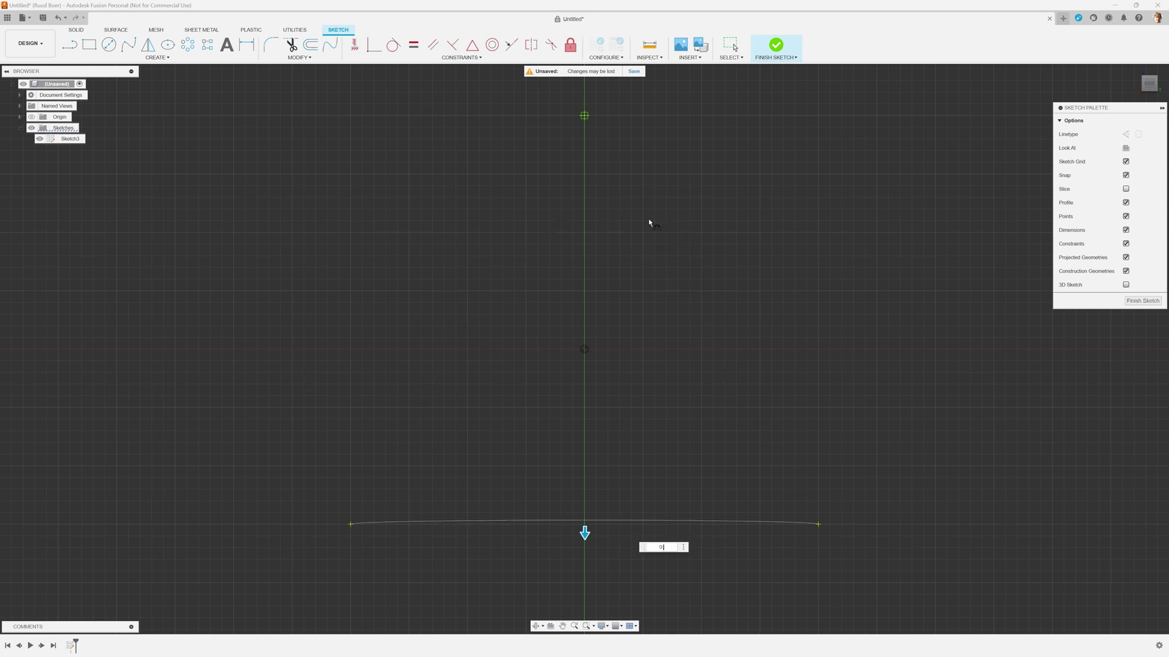
pyautogui.write('.5')
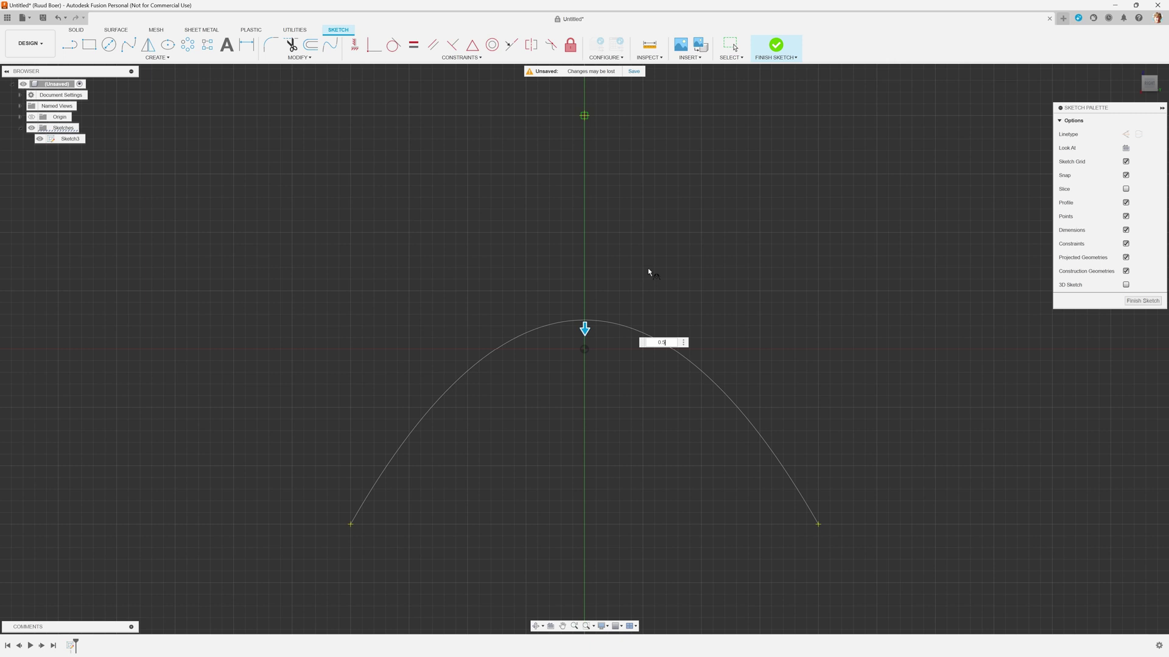
pyautogui.press('Tab')
pyautogui.press('Return')
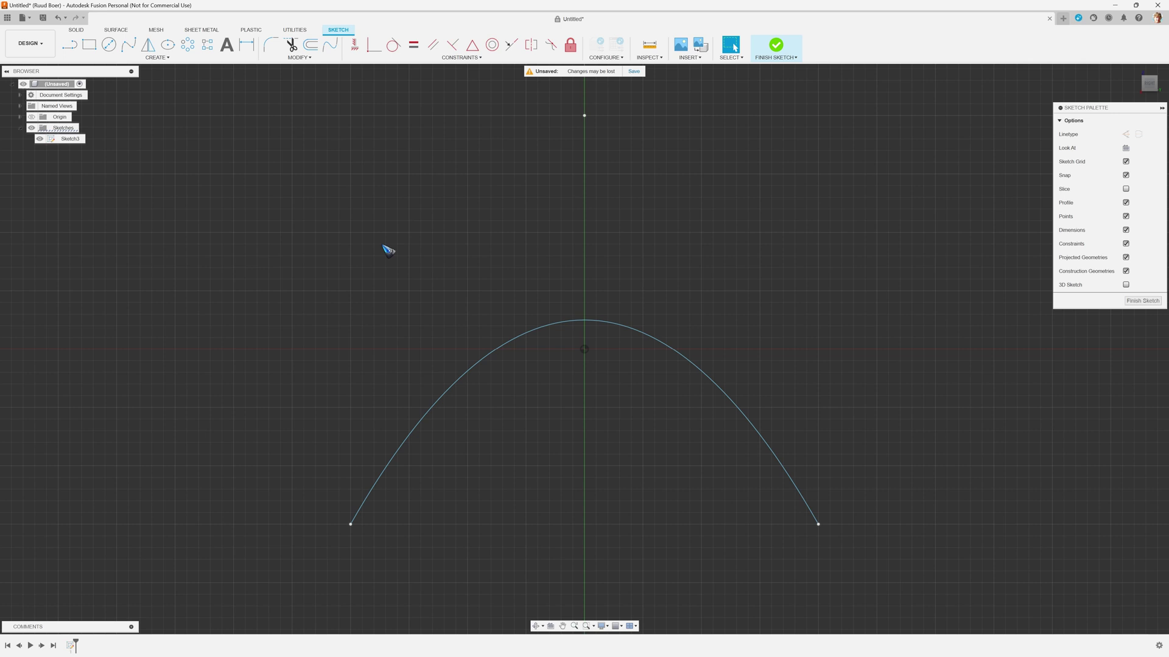
# - Add a taller rho 0.8 conic between the parabola's endpoints with its vertex at the top of the axis
pyautogui.click(156, 58)
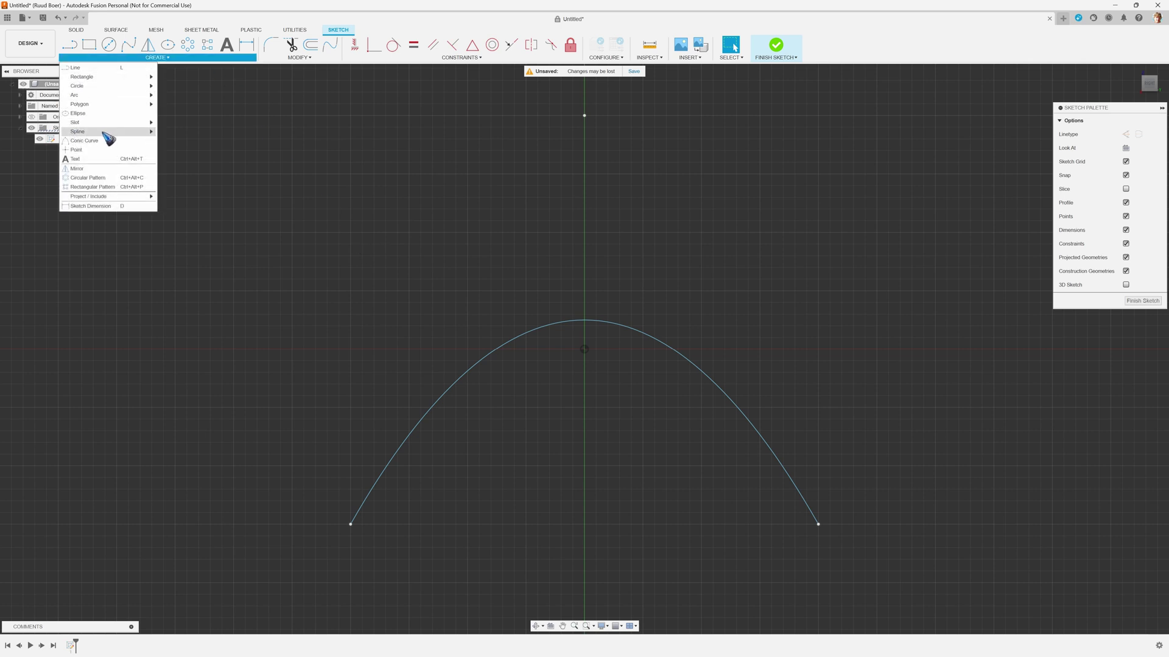
pyautogui.click(103, 141)
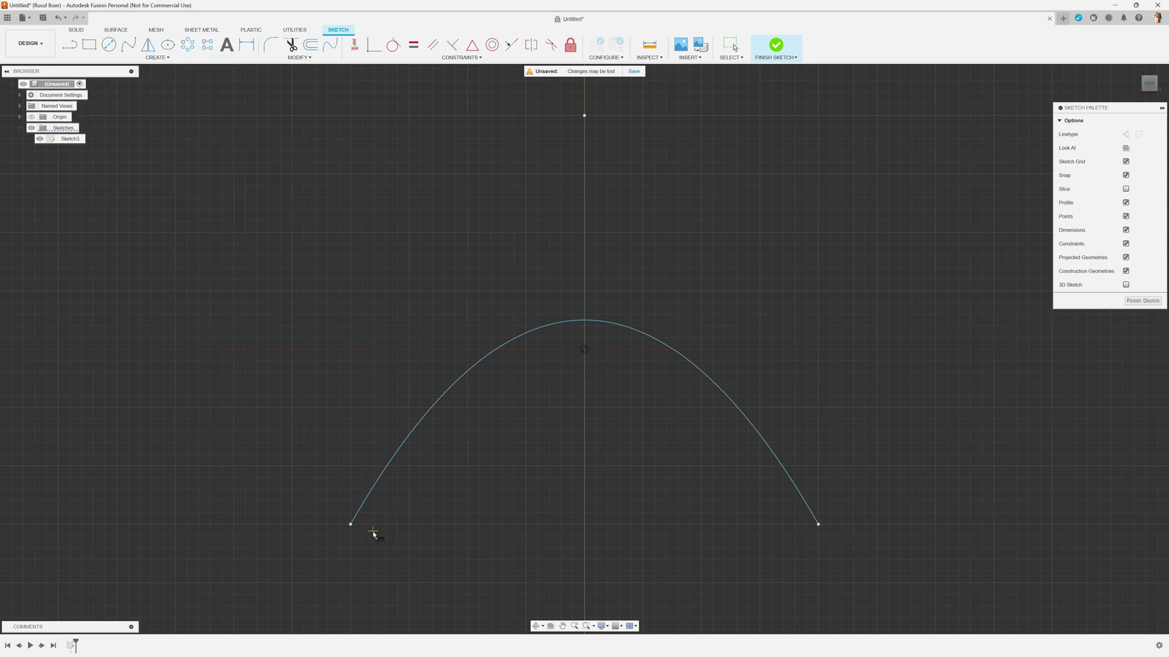
pyautogui.click(351, 524)
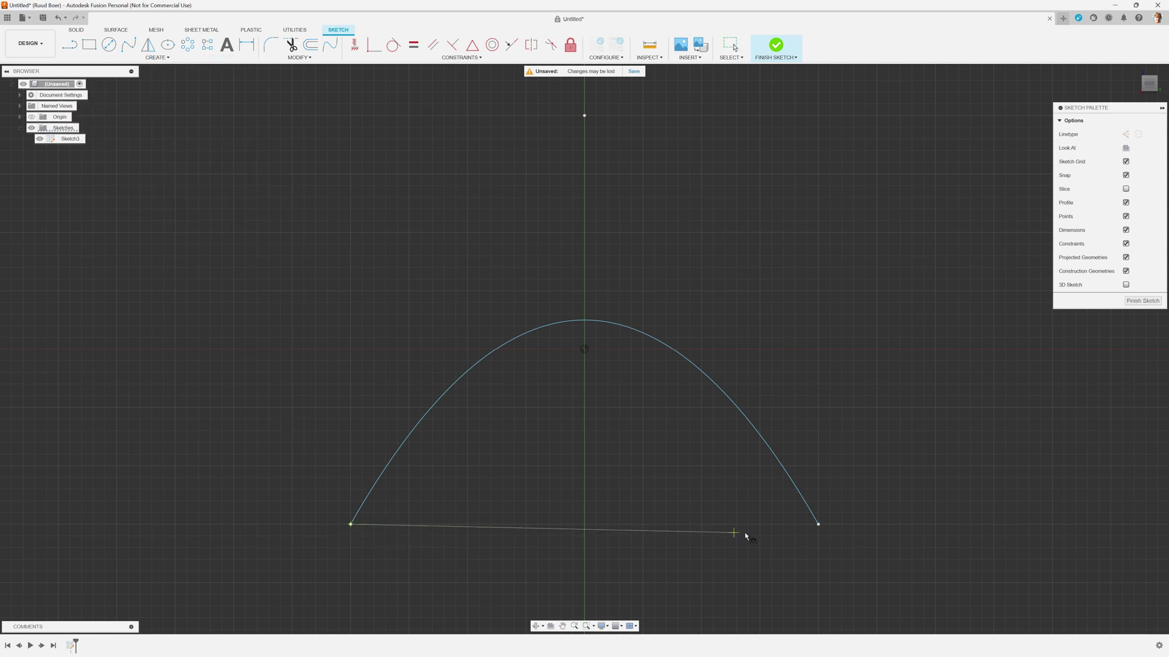
pyautogui.click(818, 524)
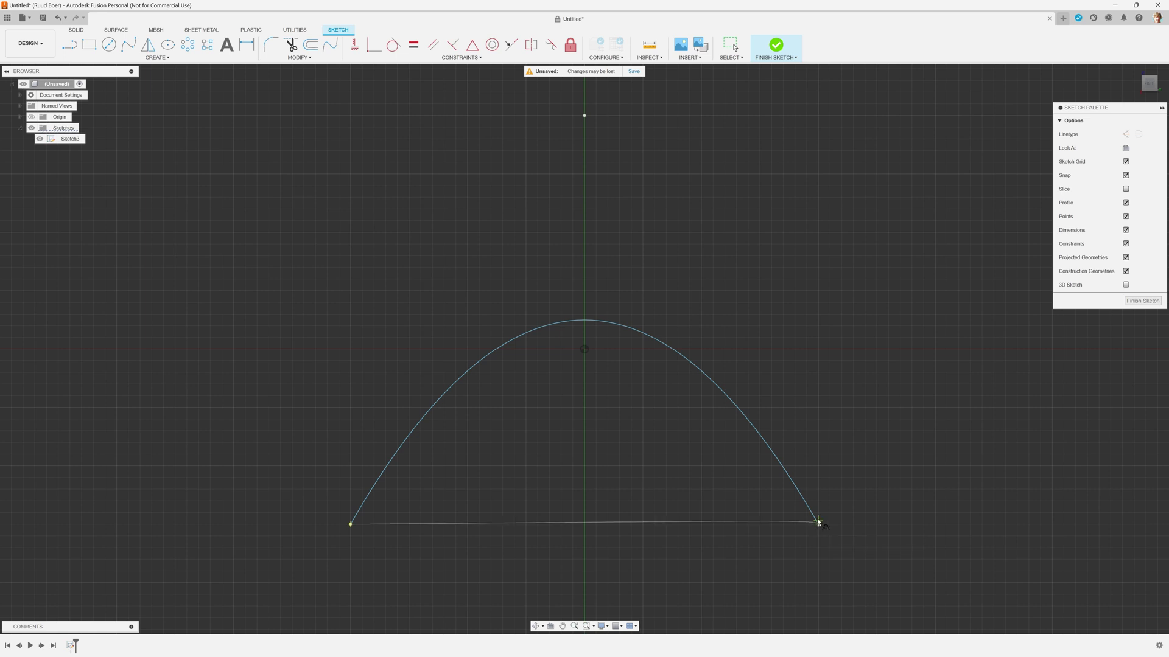
pyautogui.click(585, 116)
pyautogui.press('Return')
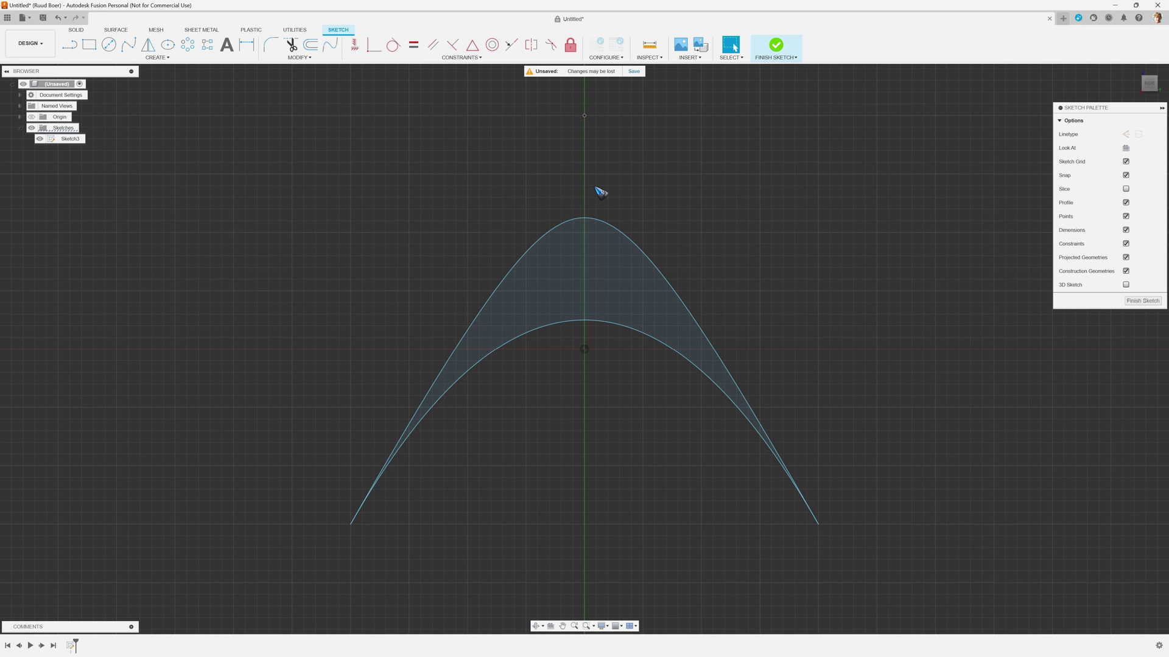
# - Add a flatter rho 0.3 conic on the same endpoints and vertex point
pyautogui.click(124, 58)
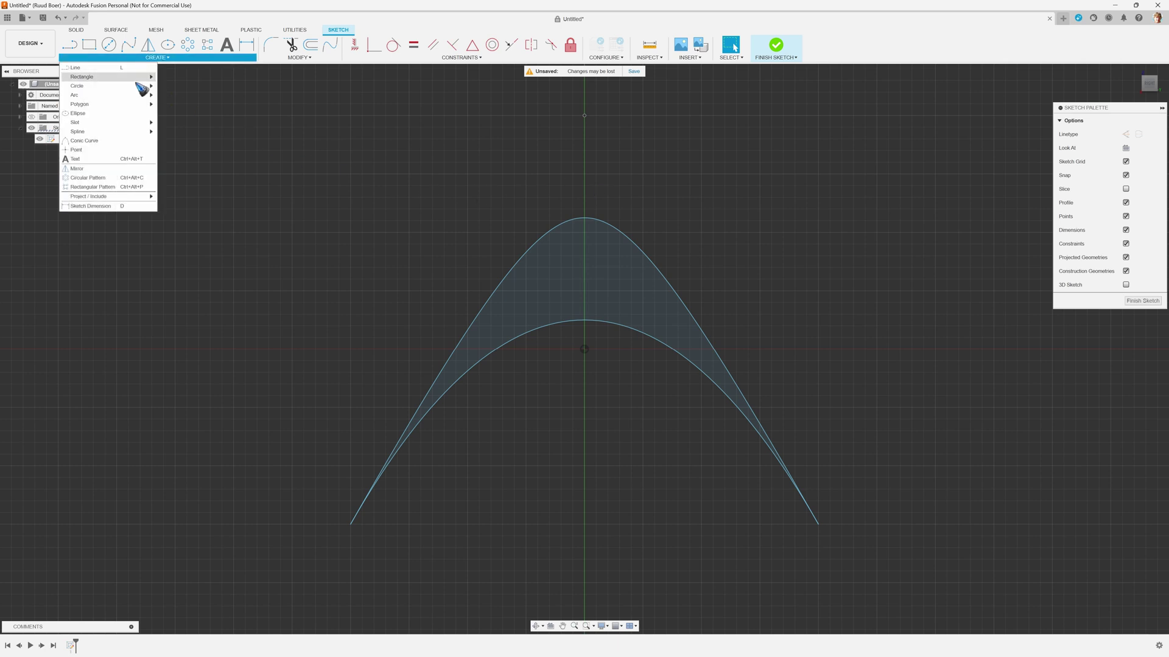
pyautogui.click(104, 141)
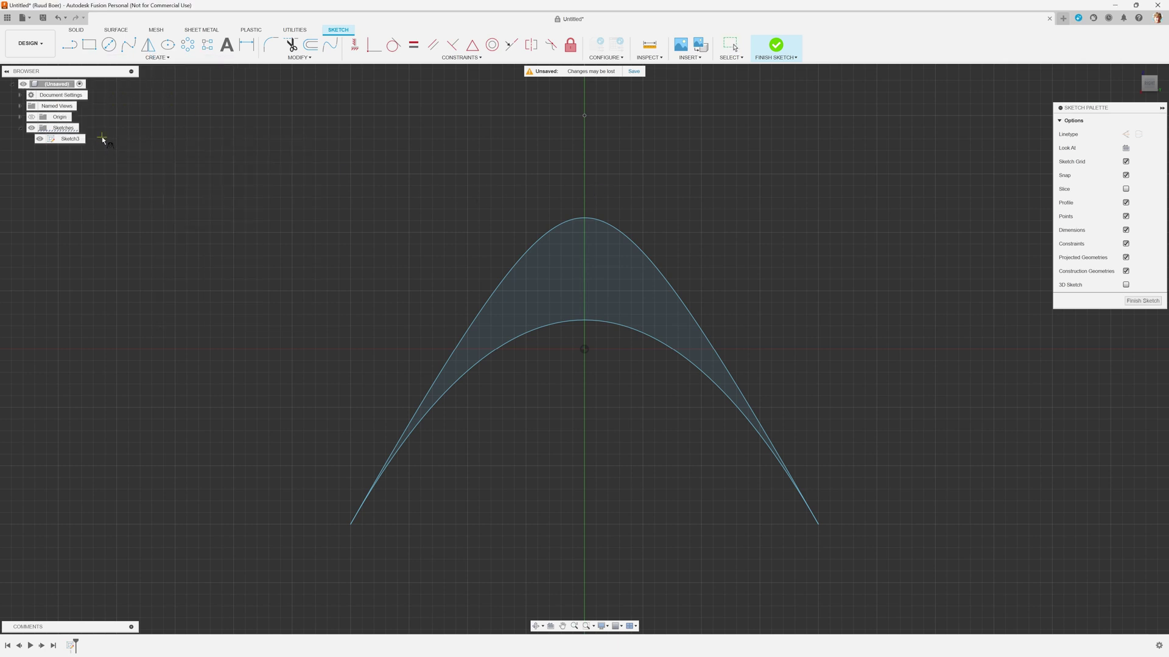
pyautogui.click(350, 525)
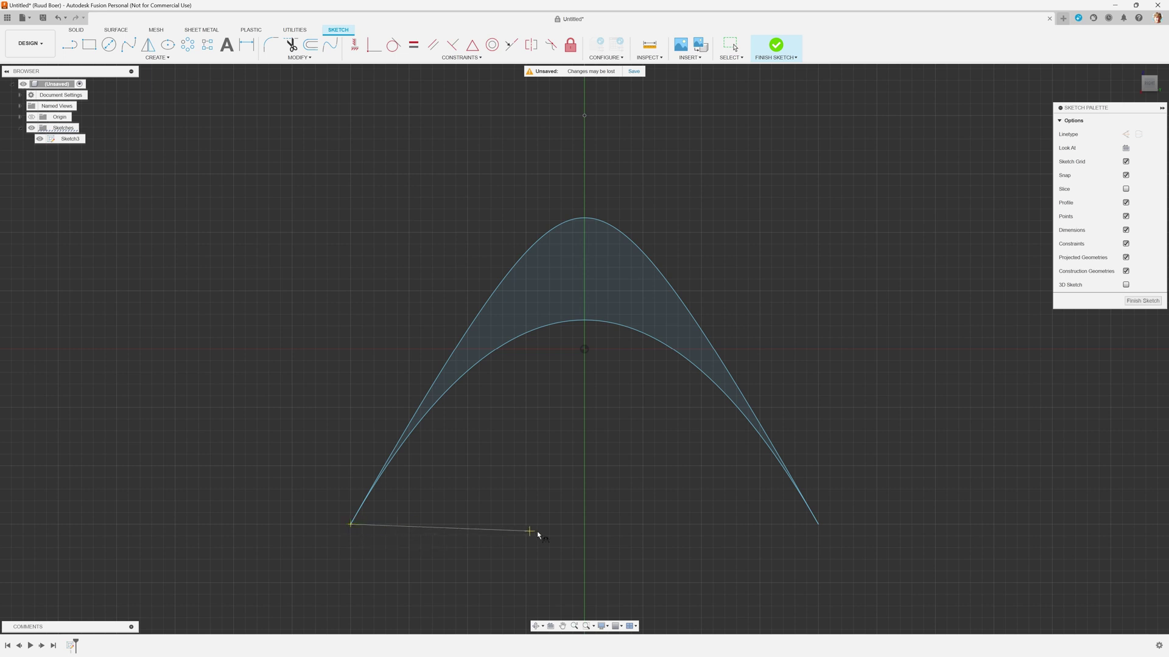
pyautogui.click(819, 524)
pyautogui.click(584, 115)
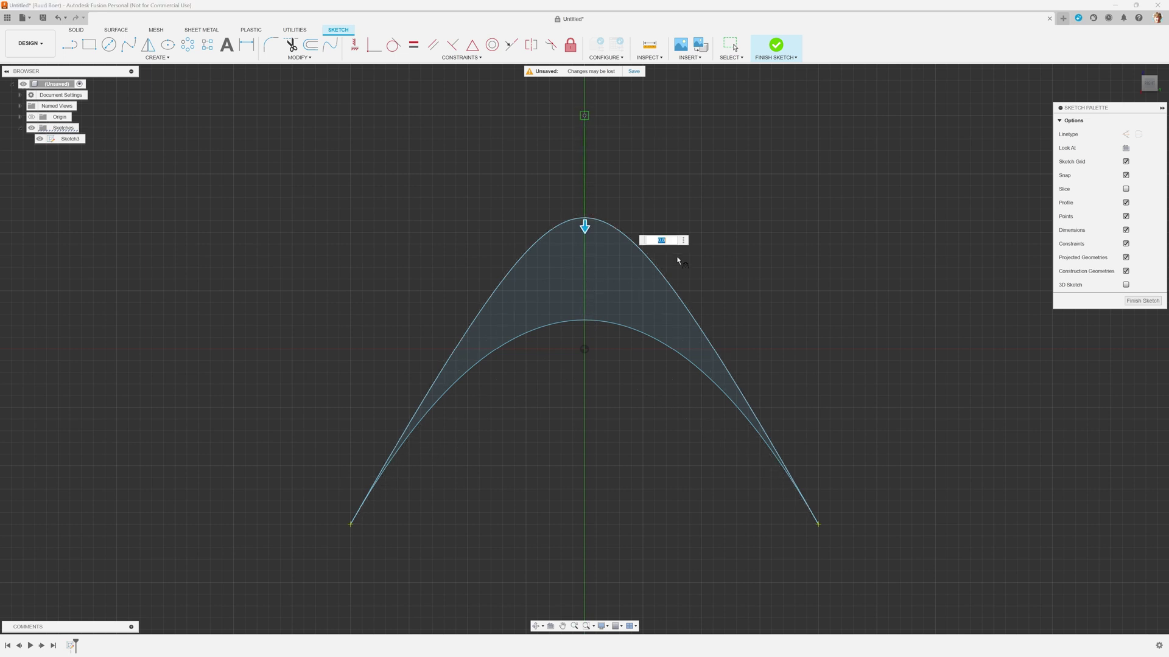
pyautogui.press('Return')
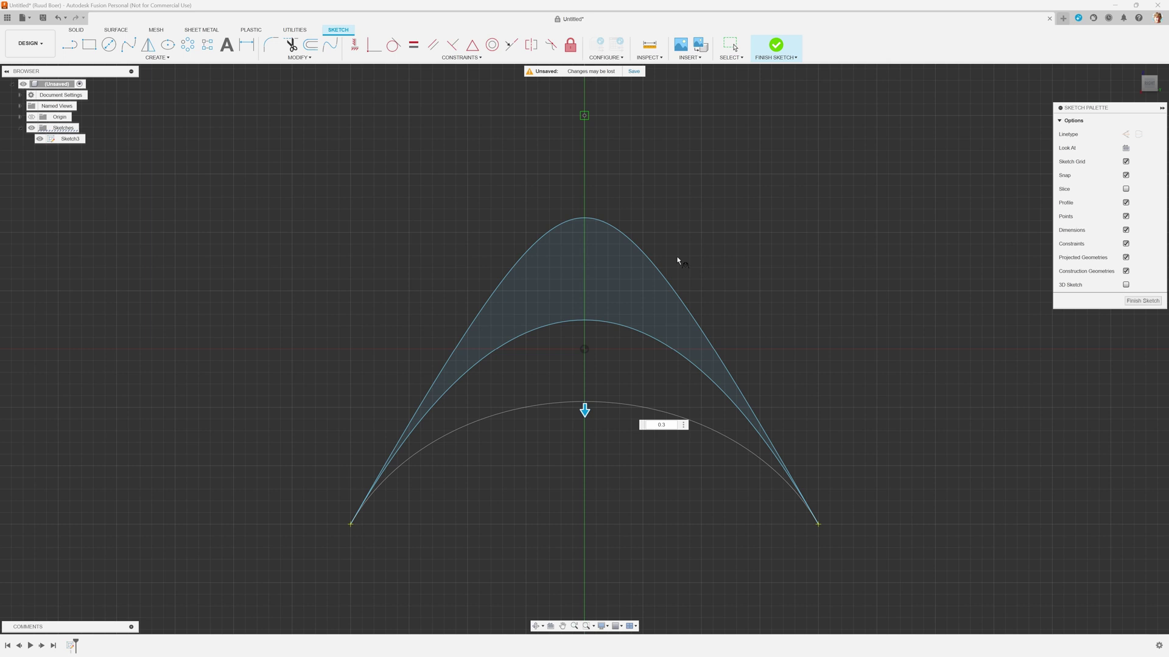
pyautogui.press('Return')
pyautogui.press('Escape')
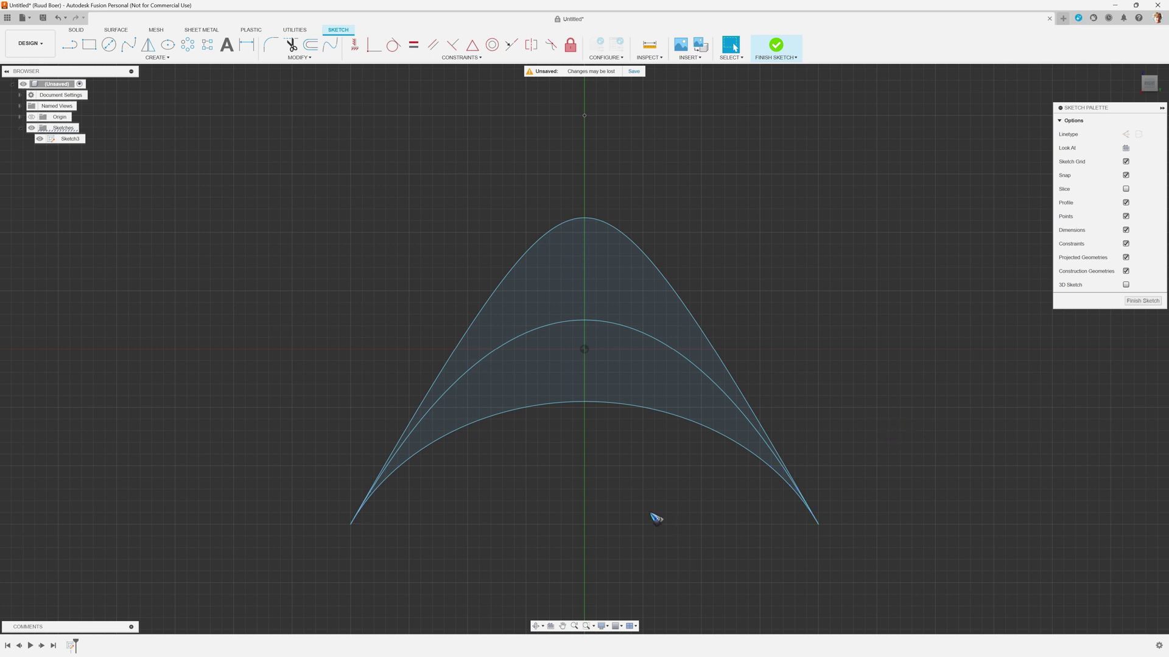
# - Draw a lopsided rho 0.8 conic from the left endpoint to a point right of centre, plus an upper-left sketch point
pyautogui.click(153, 59)
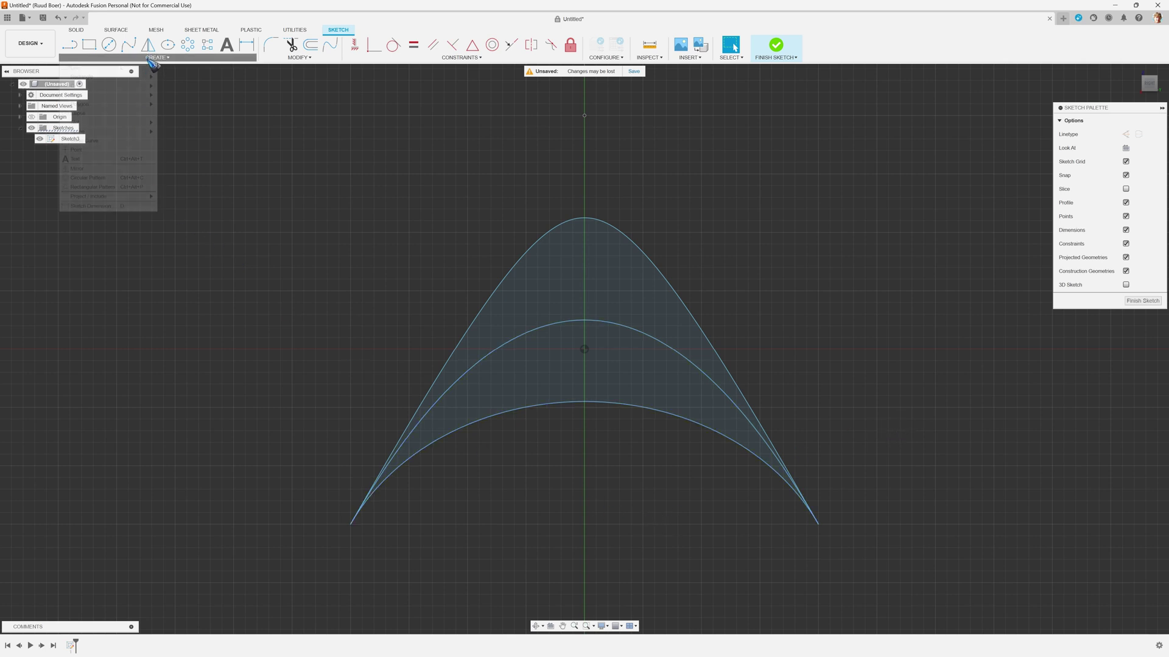
pyautogui.click(107, 145)
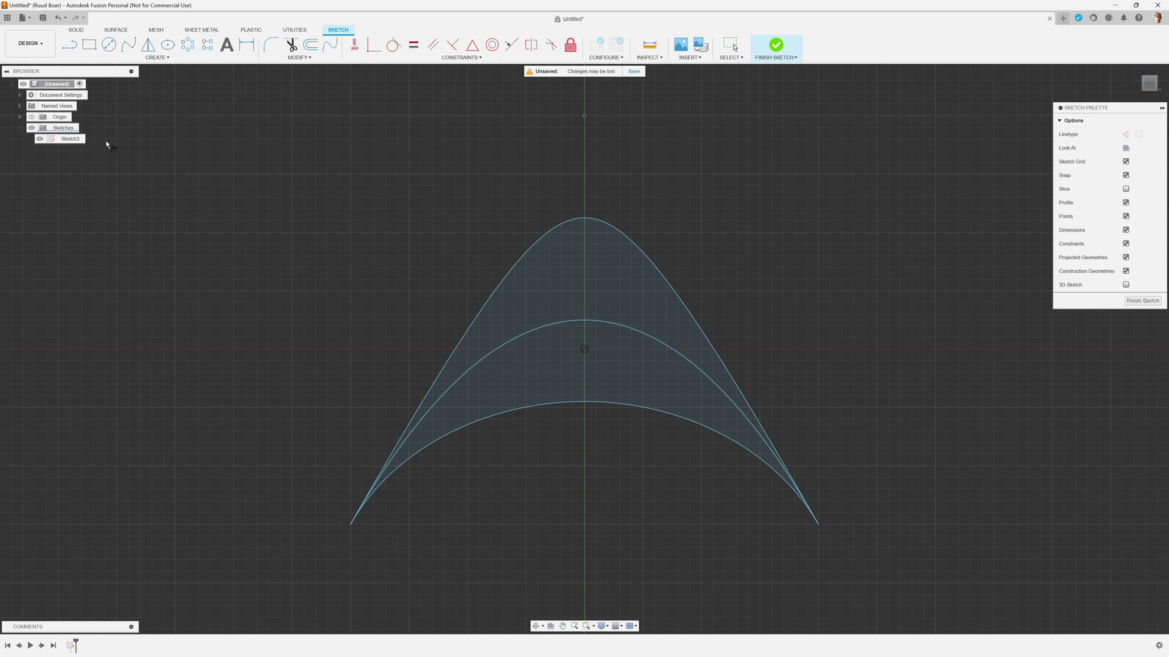
pyautogui.click(351, 524)
pyautogui.click(736, 525)
pyautogui.click(118, 175)
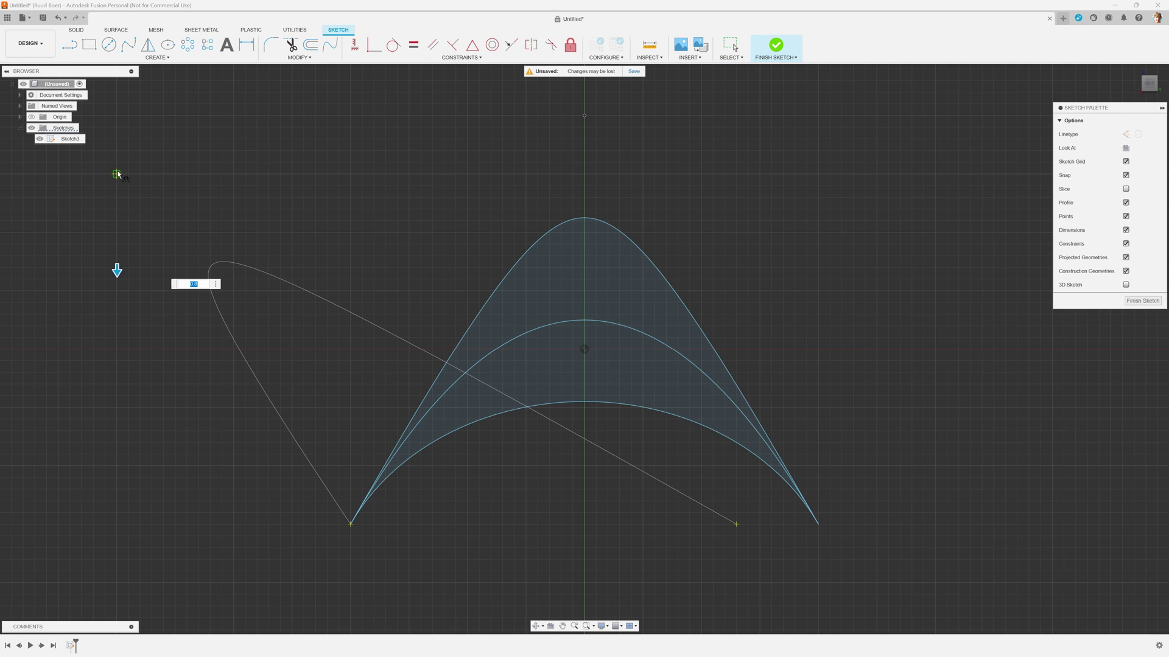
pyautogui.press('Return')
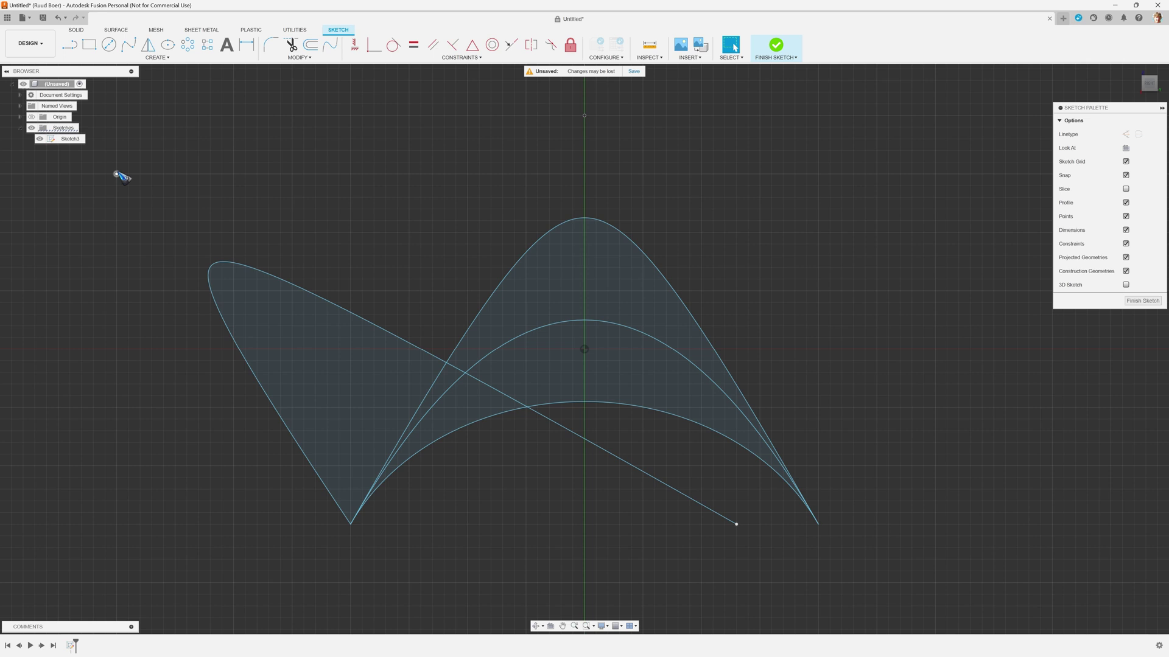
pyautogui.click(116, 174)
# - Draw a control-point spline from the left endpoint through the top axis point to the right endpoint
pyautogui.click(158, 58)
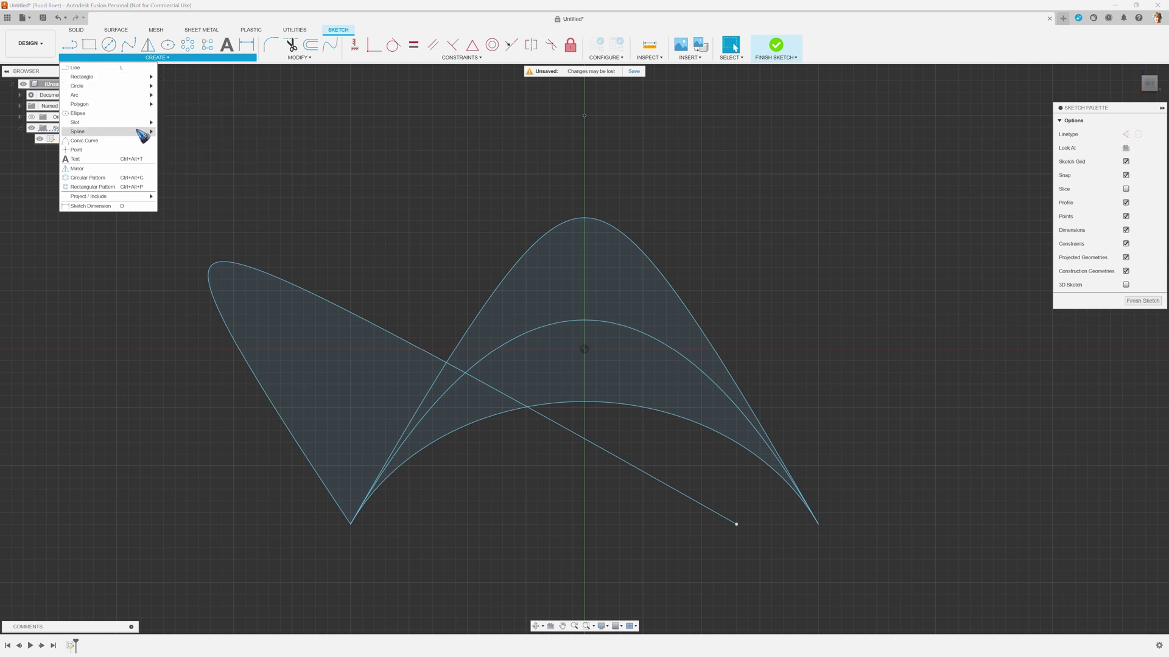
pyautogui.moveTo(142, 132)
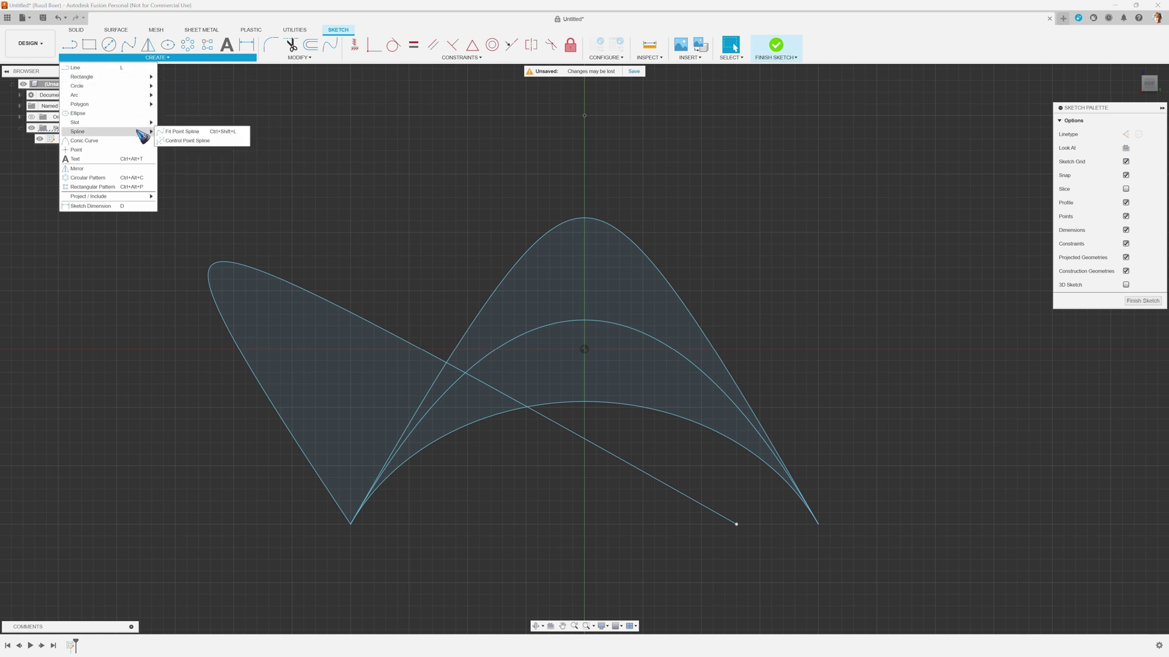
pyautogui.click(193, 142)
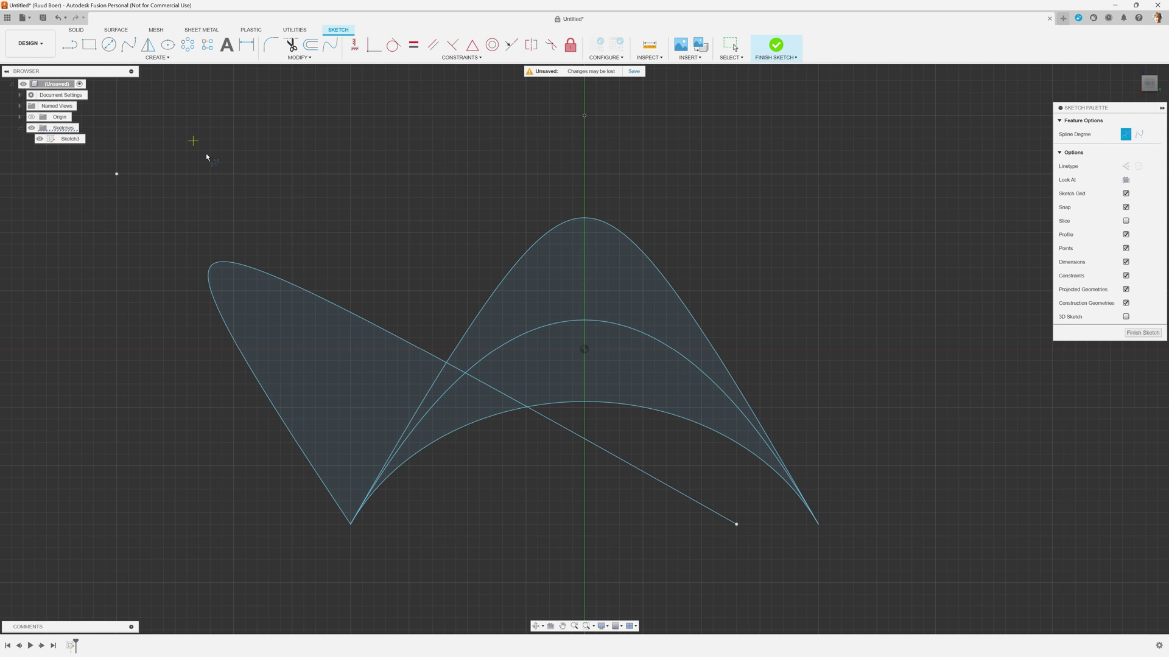
pyautogui.click(352, 526)
pyautogui.click(585, 116)
pyautogui.click(818, 525)
pyautogui.click(798, 536)
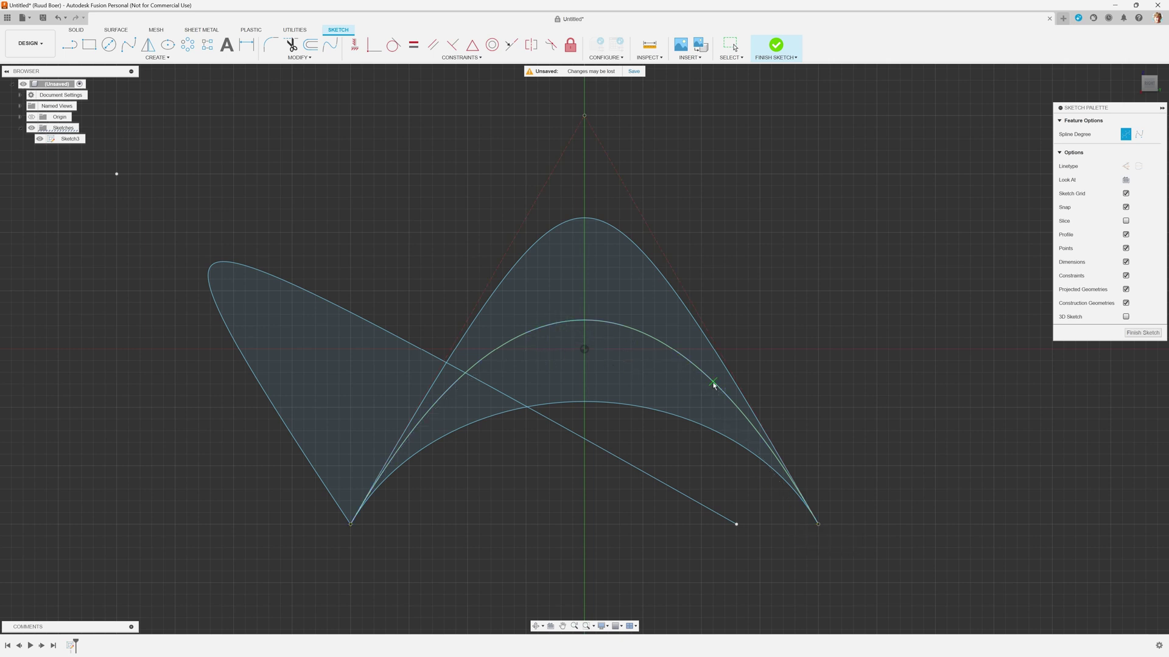